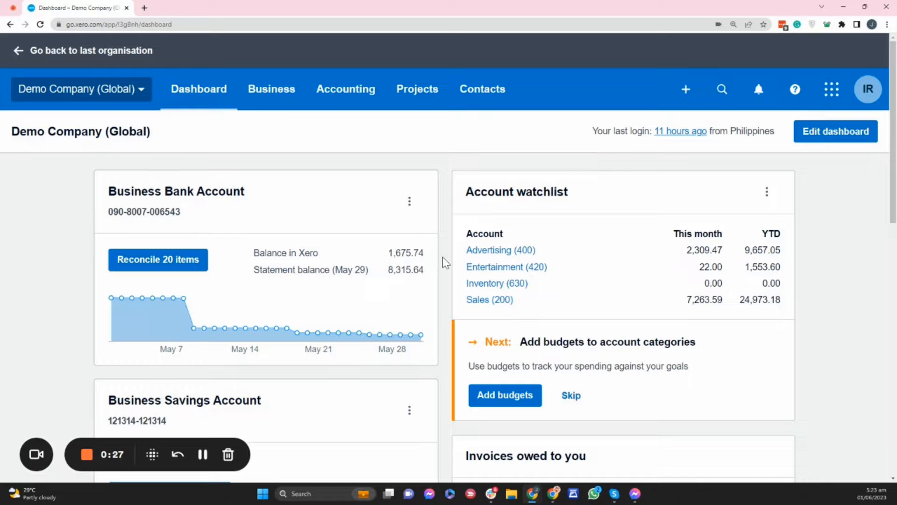
- Open the account transactions of the Business Bank Account for viewing
left_click(187, 192)
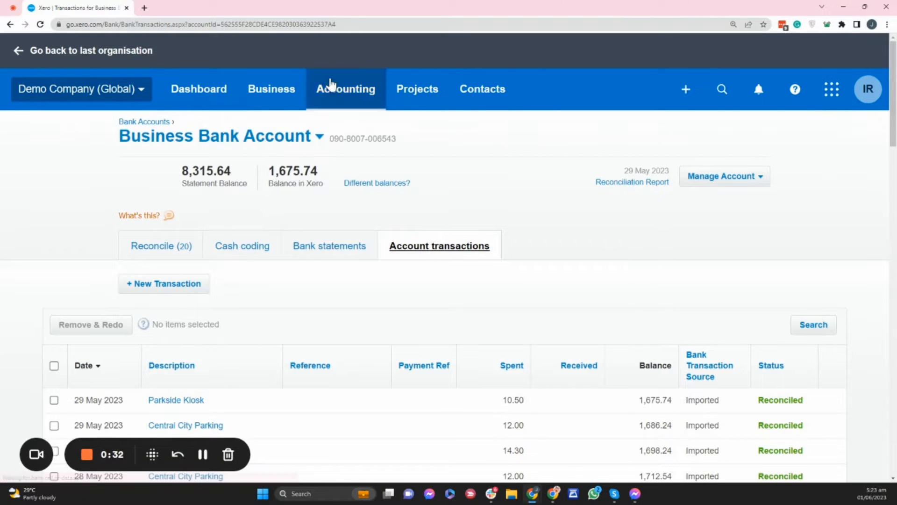
left_click(276, 102)
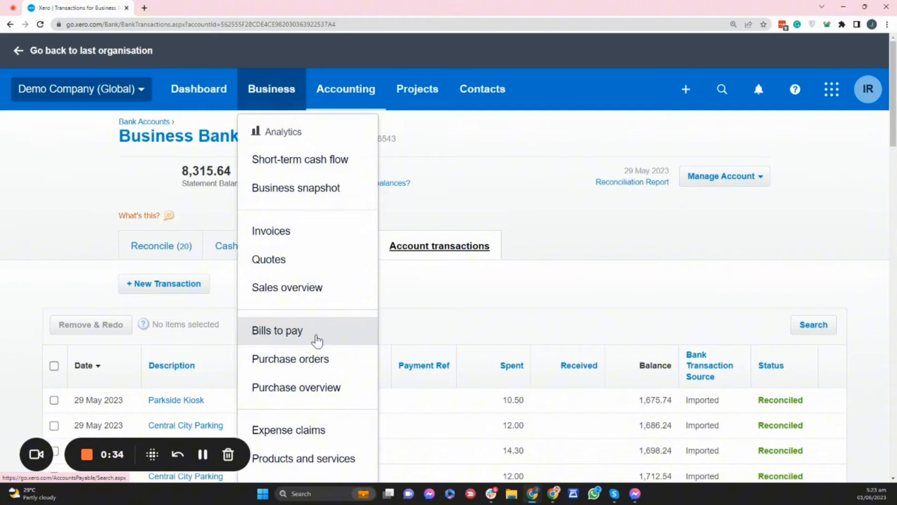
left_click(645, 228)
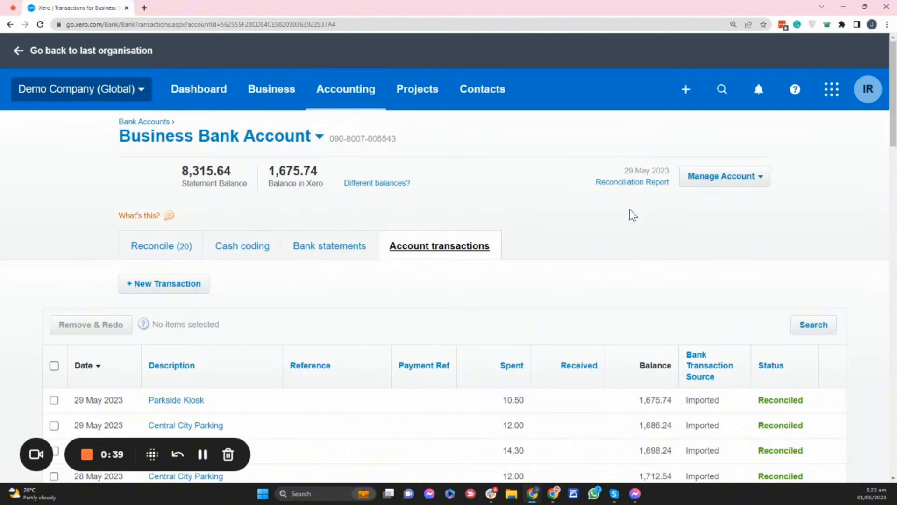
- Go to the Find and recode page, hide its help banner and start a new find and recode
left_click(356, 104)
scroll(361, 141, "down", 2)
scroll(361, 143, "down", 1)
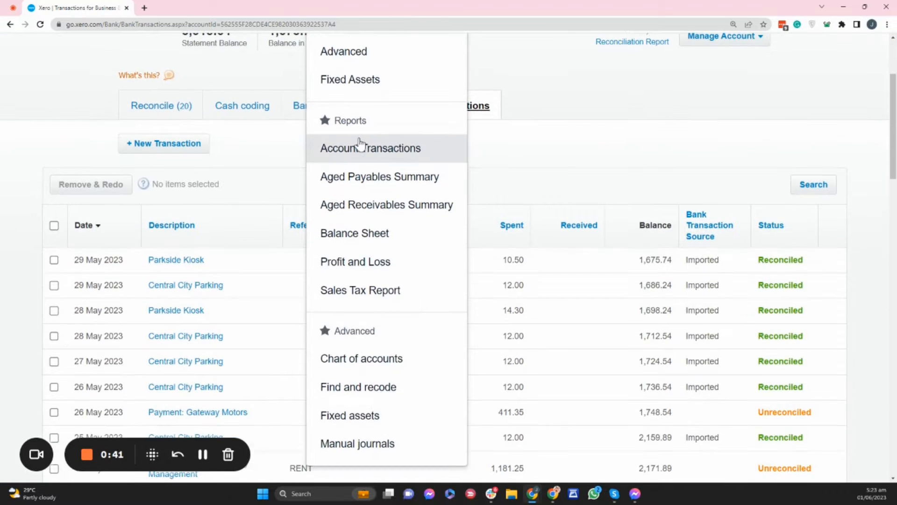
left_click(393, 388)
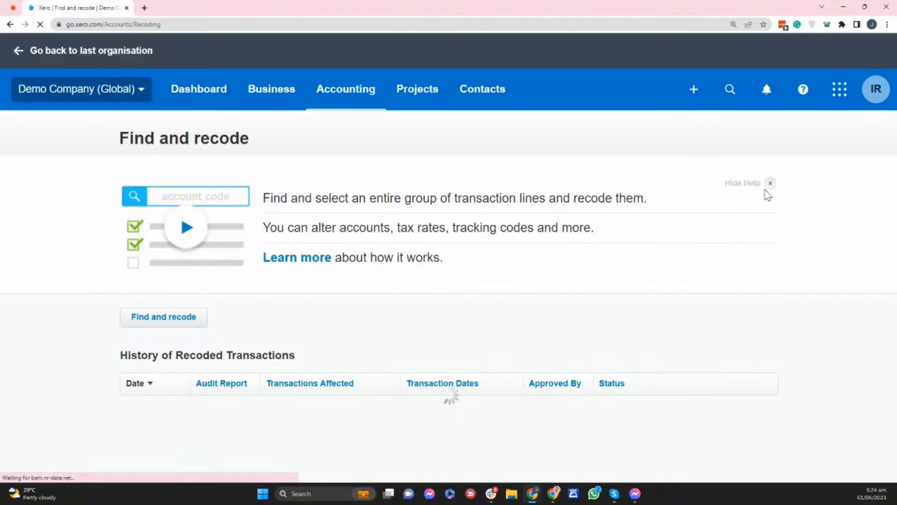
left_click(769, 183)
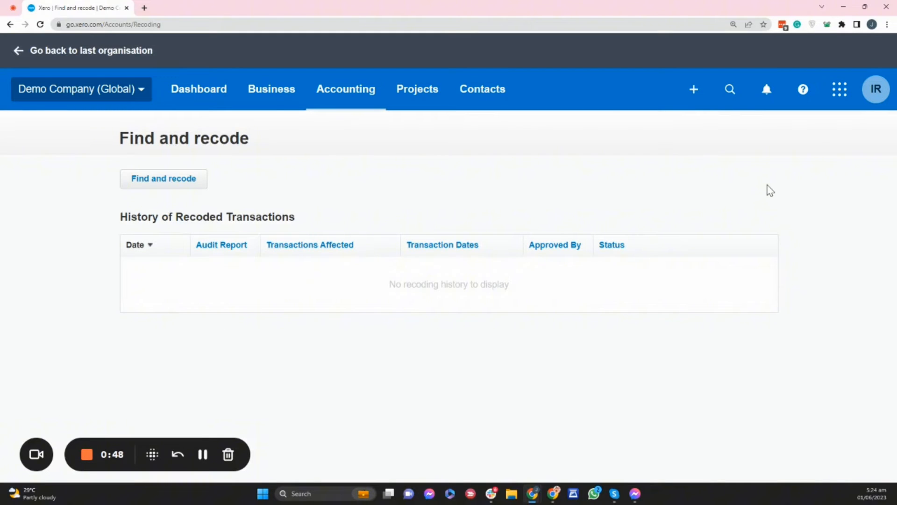
left_click(194, 183)
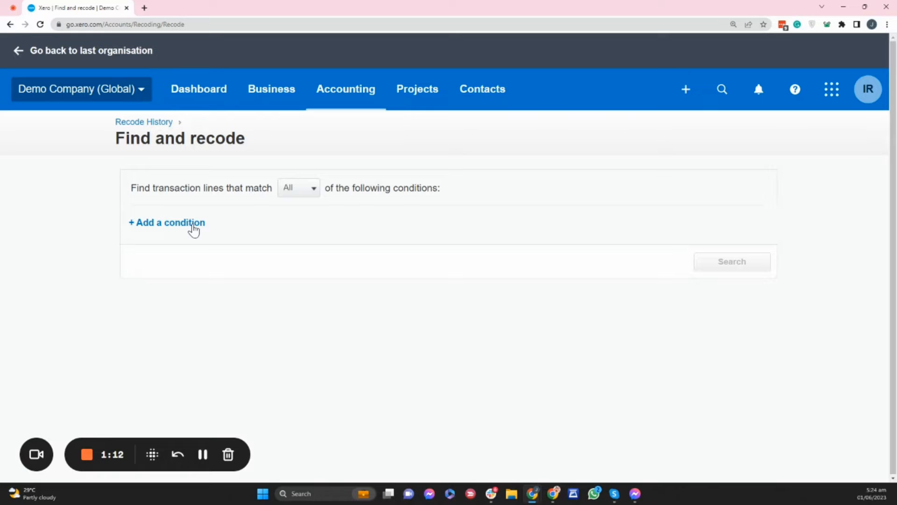
- Reopen the Find and recode page, hide the help banner again and open a fresh set of search conditions
left_click(352, 96)
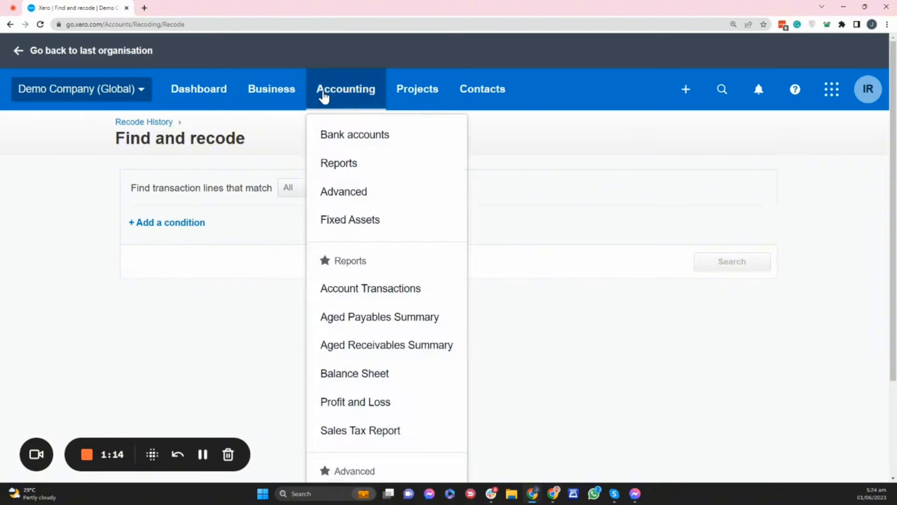
scroll(419, 324, "down", 2)
scroll(418, 324, "down", 1)
left_click(359, 404)
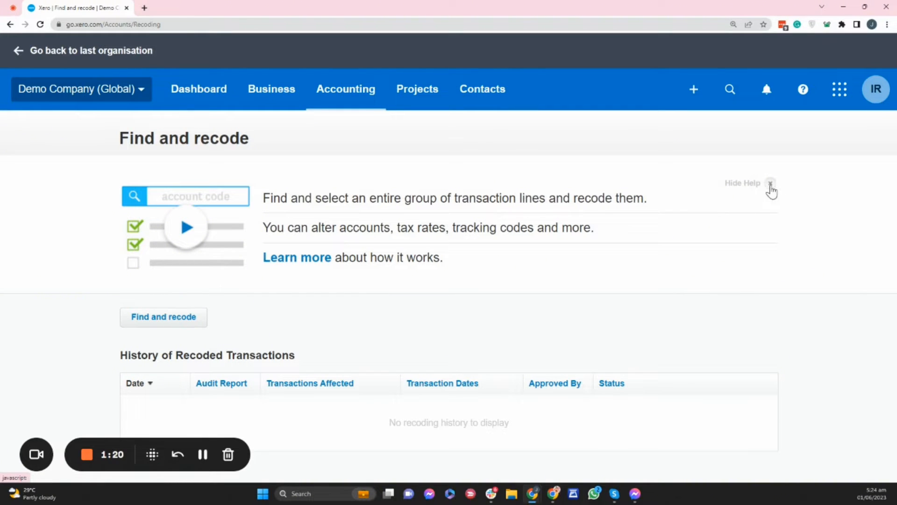
left_click(771, 185)
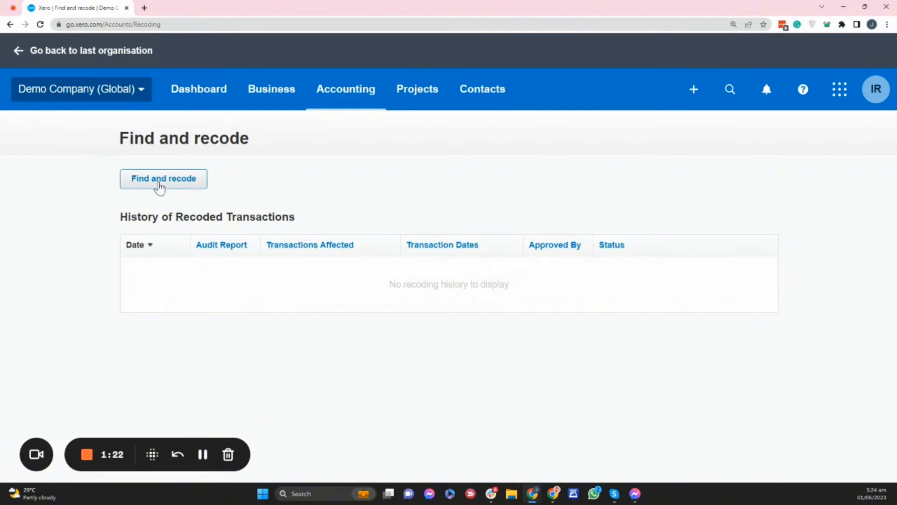
left_click(159, 184)
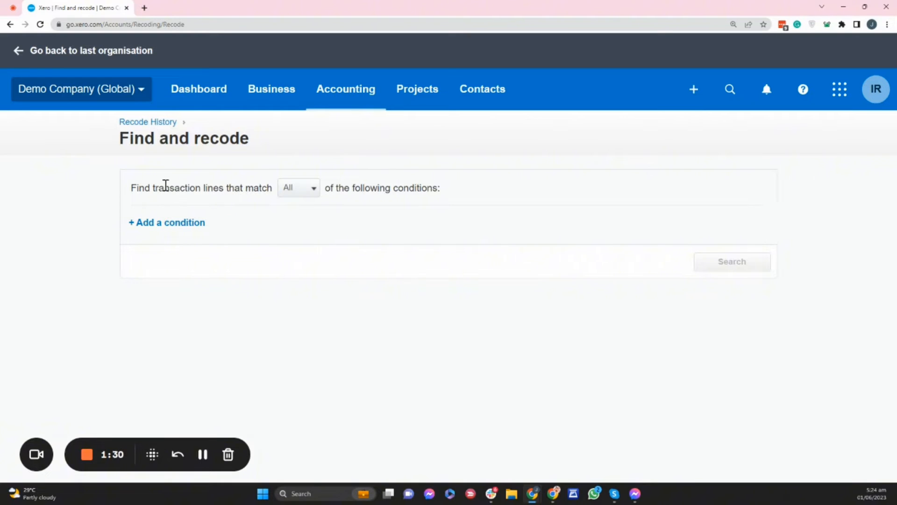
left_click(312, 192)
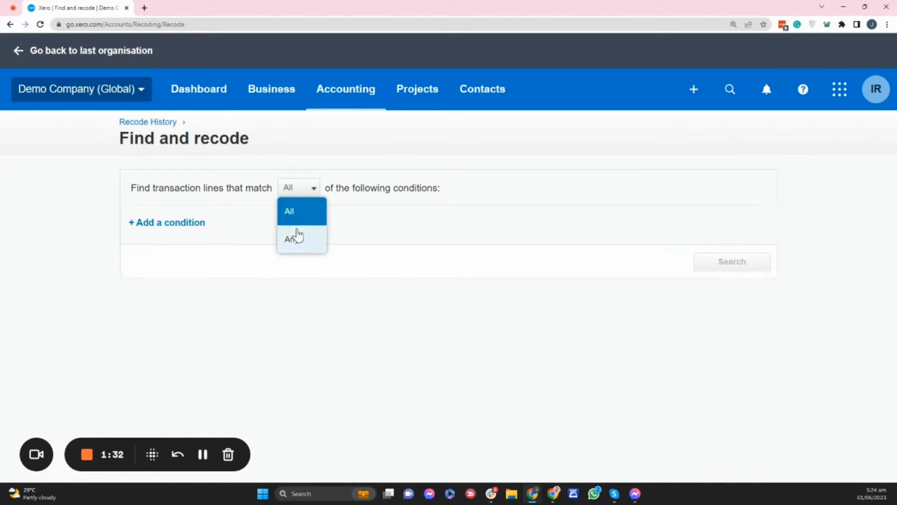
left_click(378, 209)
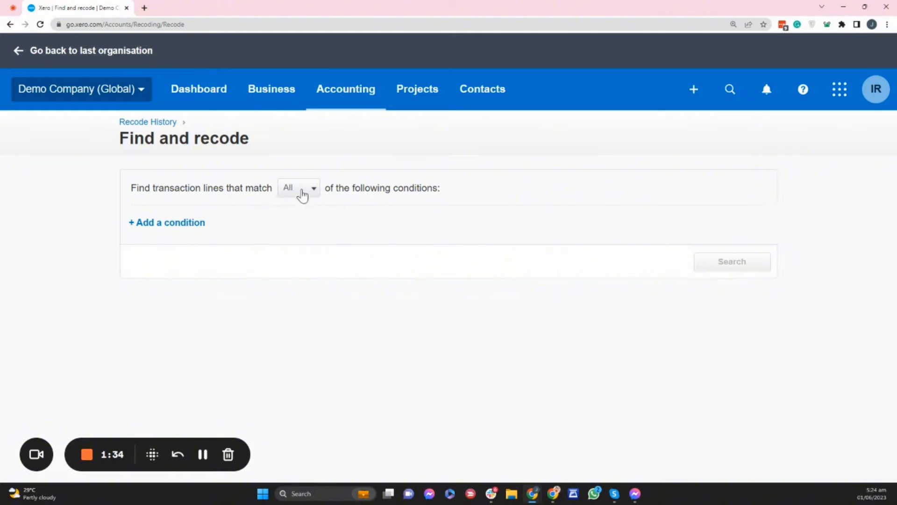
left_click(165, 225)
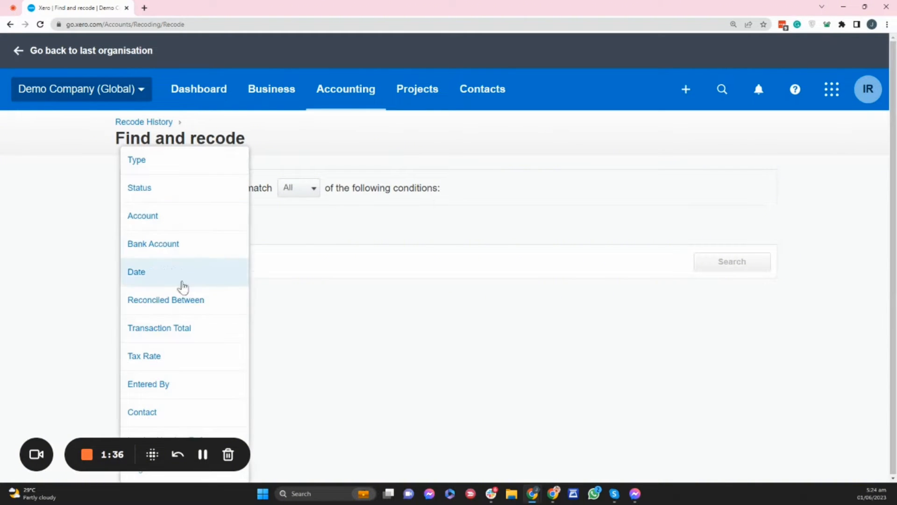
left_click(365, 248)
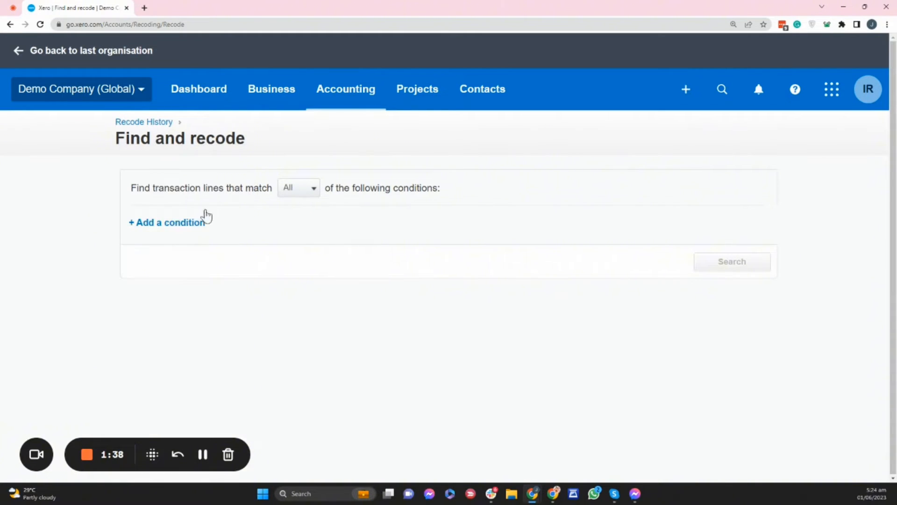
- Add a search condition that the account is 493 - Travel - National
left_click(172, 224)
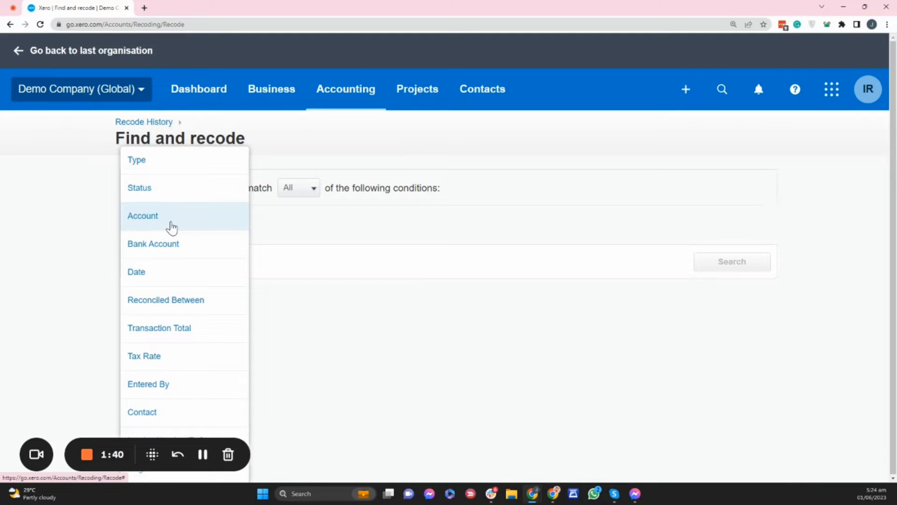
left_click(172, 226)
left_click(403, 221)
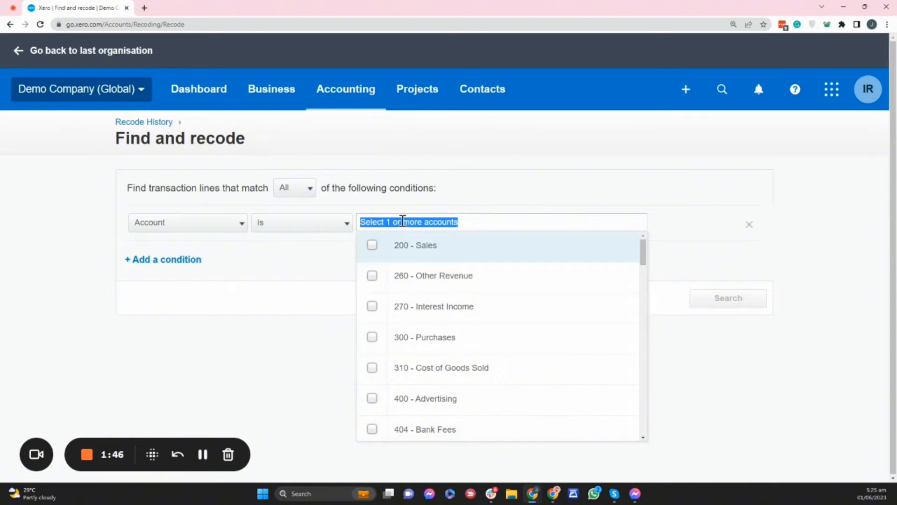
type("y")
type("tra")
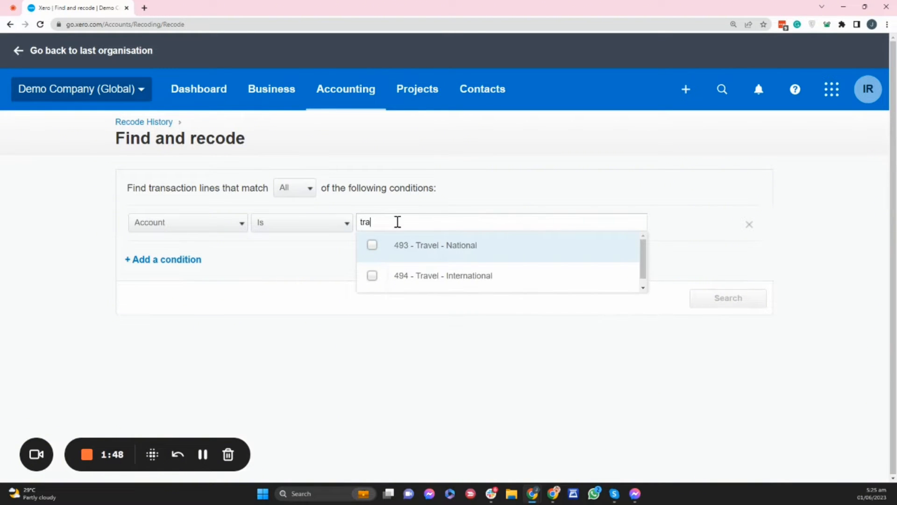
left_click(445, 252)
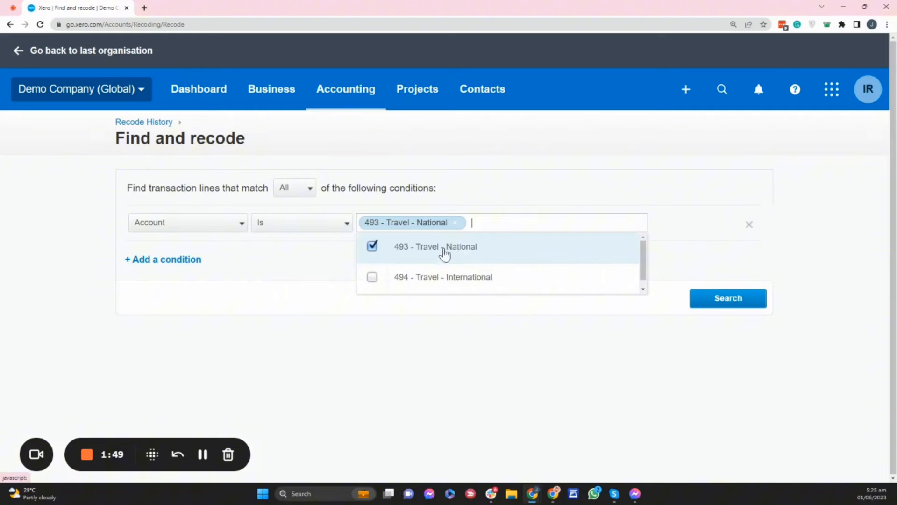
- Add a date condition between 1 Apr 2021 and 1 Jun 2023 to the transaction search
left_click(178, 260)
left_click(159, 272)
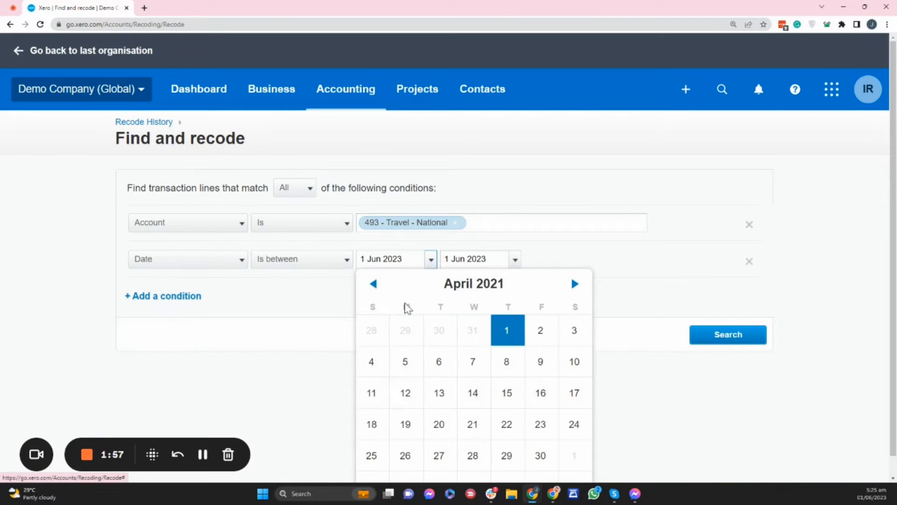
left_click(499, 330)
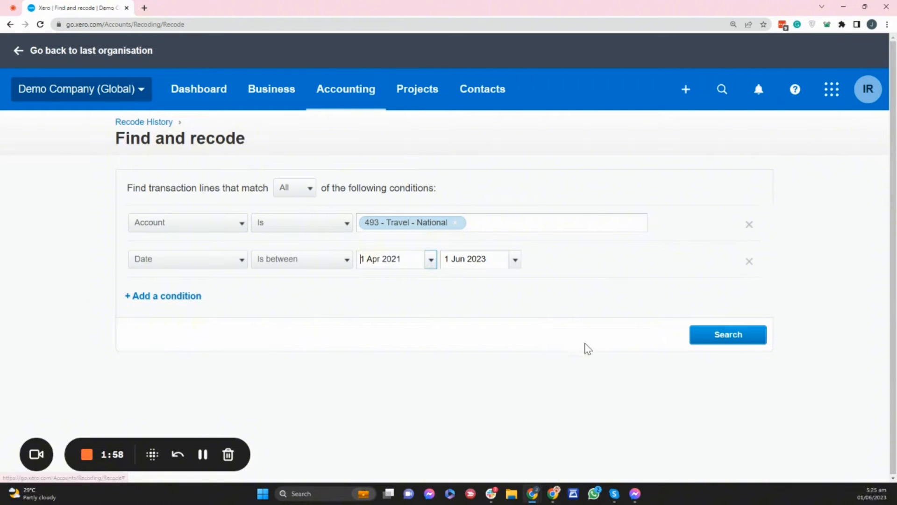
left_click(168, 297)
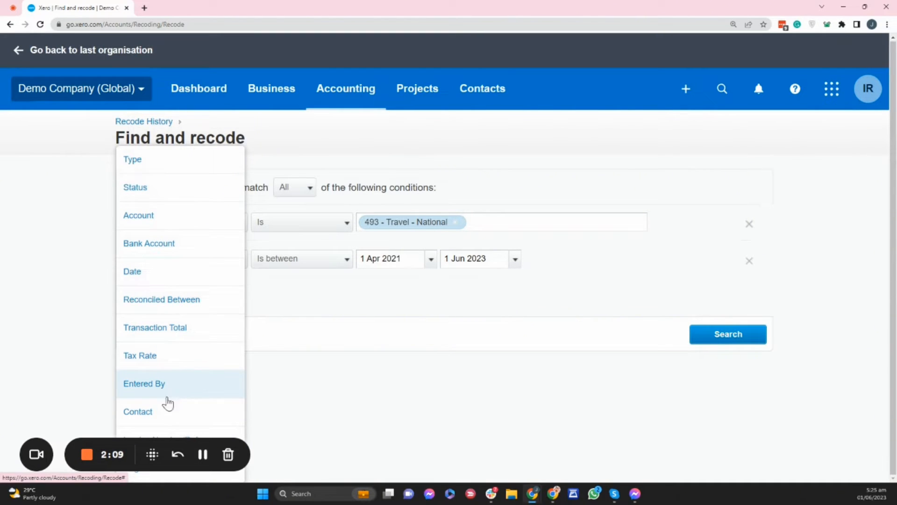
left_click(486, 312)
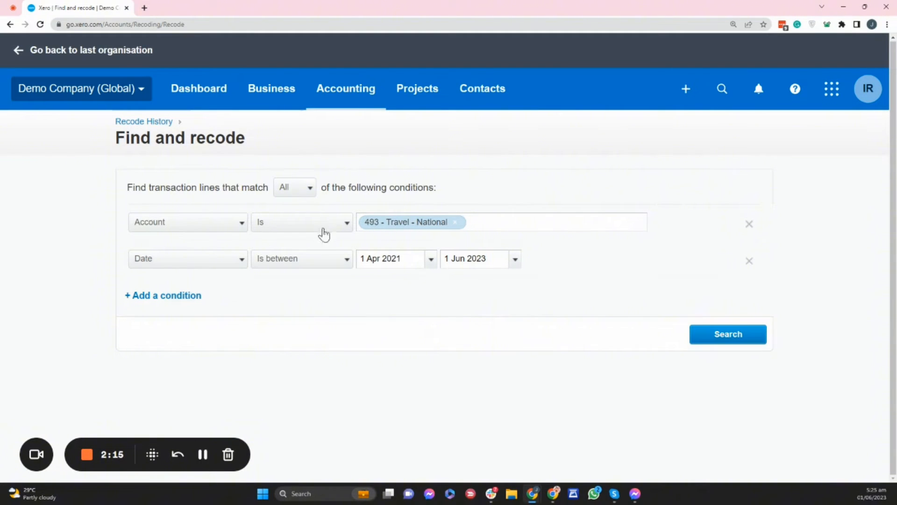
left_click(176, 297)
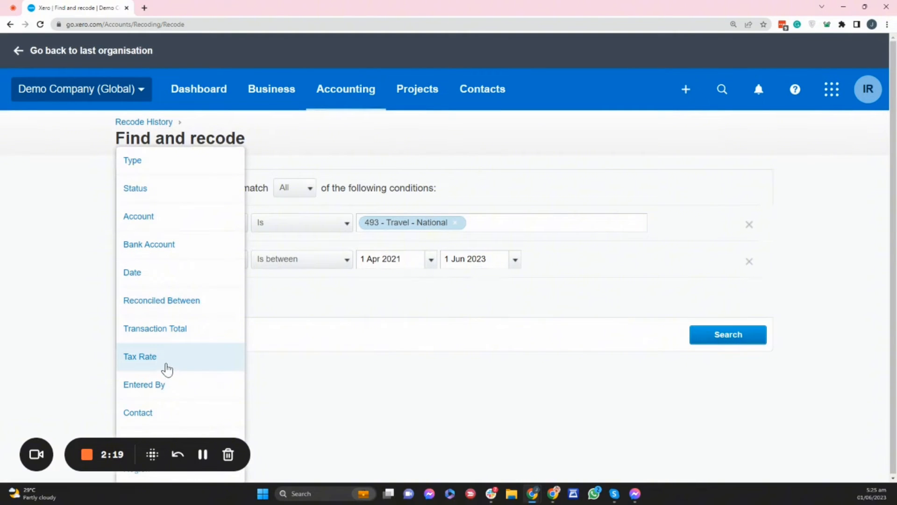
left_click(451, 307)
- Search for transaction lines that match the account and date conditions and review the whole result list
left_click(743, 343)
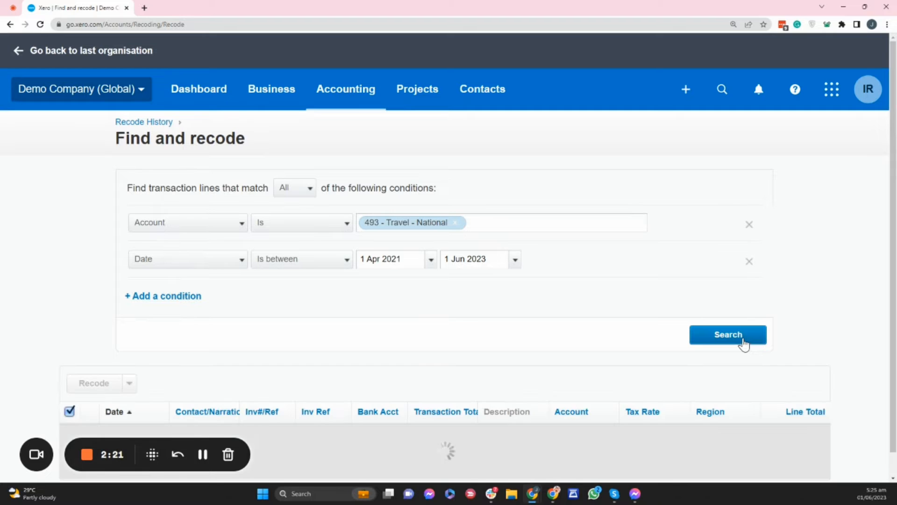
scroll(744, 345, "down", 6)
scroll(744, 345, "down", 2)
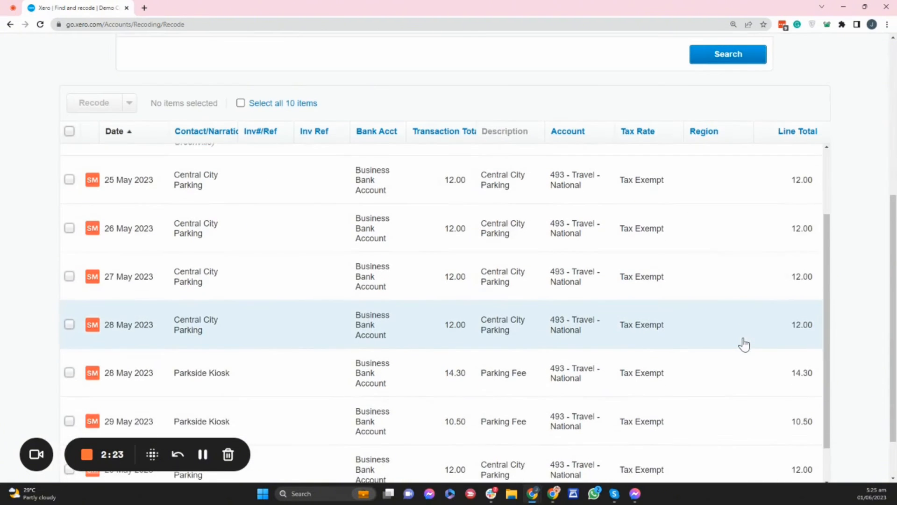
scroll(743, 344, "down", 1)
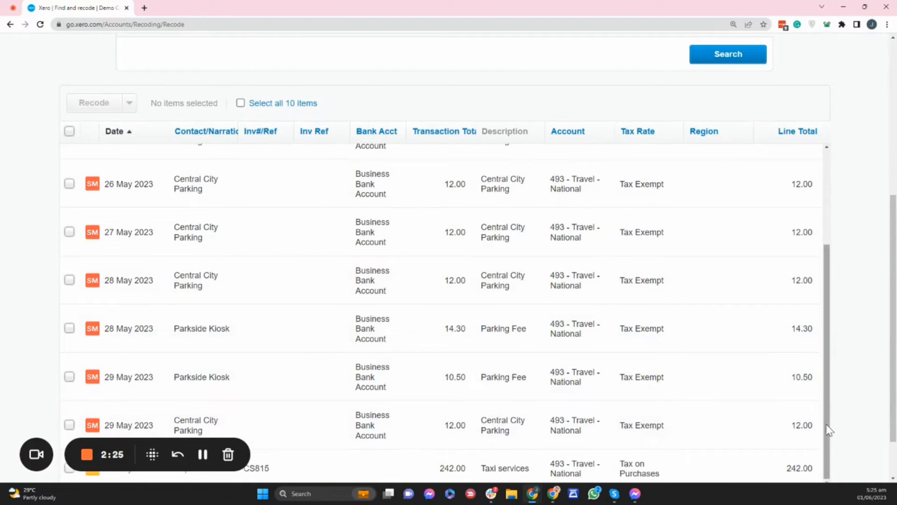
left_click_drag(828, 429, 813, 274)
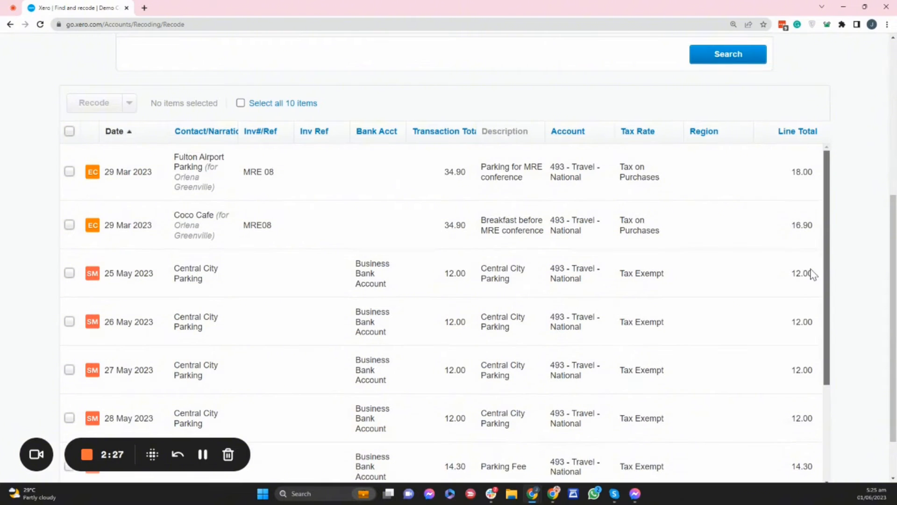
scroll(813, 275, "down", 3)
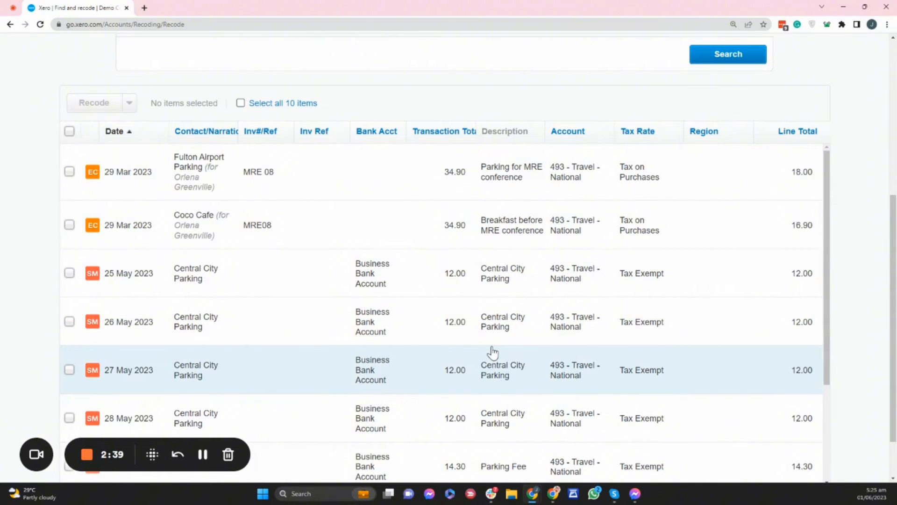
left_click_drag(827, 290, 819, 168)
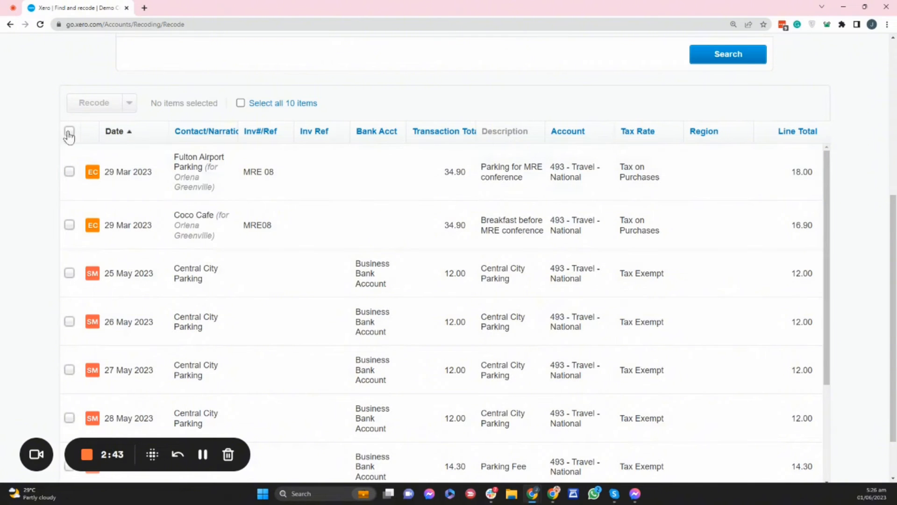
- Select all found transaction lines except the Coco Cafe breakfast and the Capital Cab Co taxi services
left_click(70, 132)
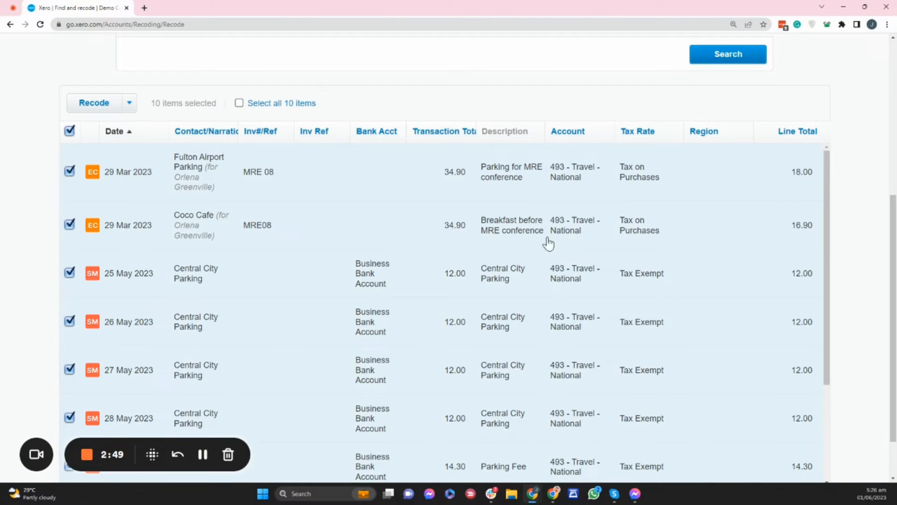
left_click(67, 225)
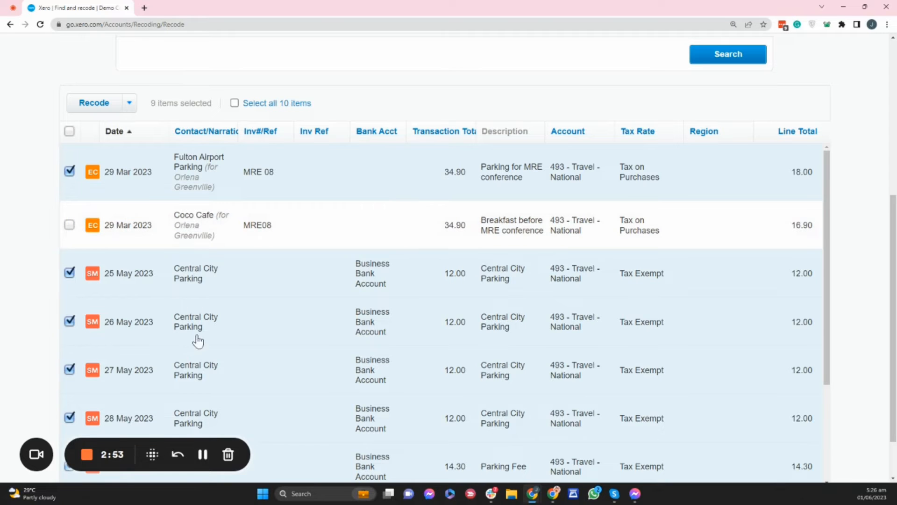
scroll(206, 381, "down", 2)
scroll(215, 387, "down", 1)
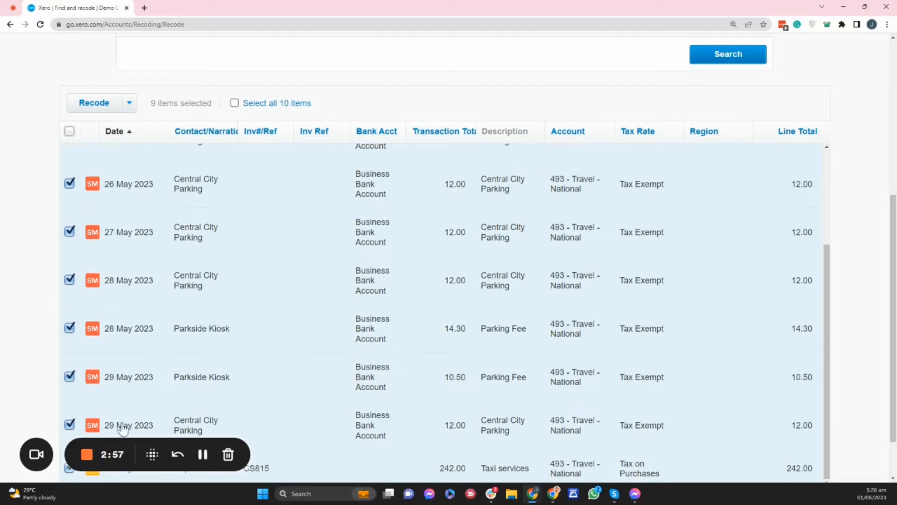
left_click_drag(78, 445, 83, 390)
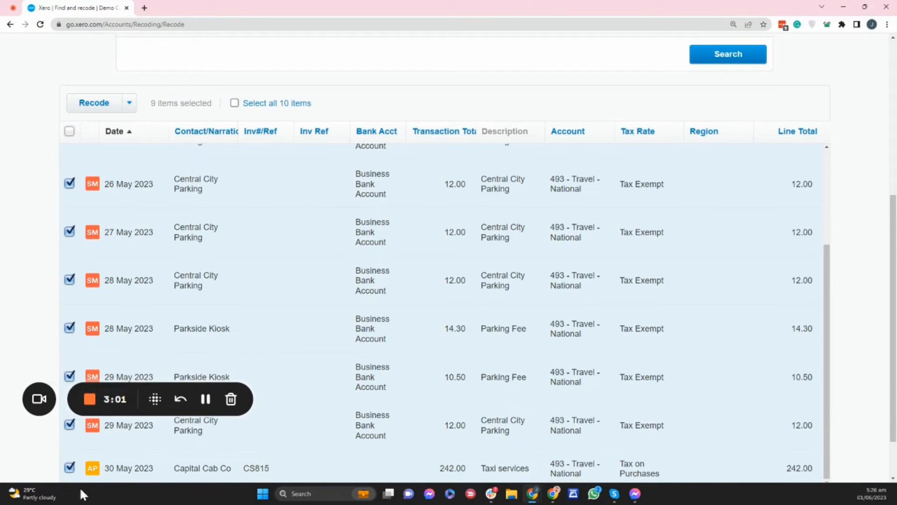
left_click(70, 469)
scroll(737, 461, "down", 2)
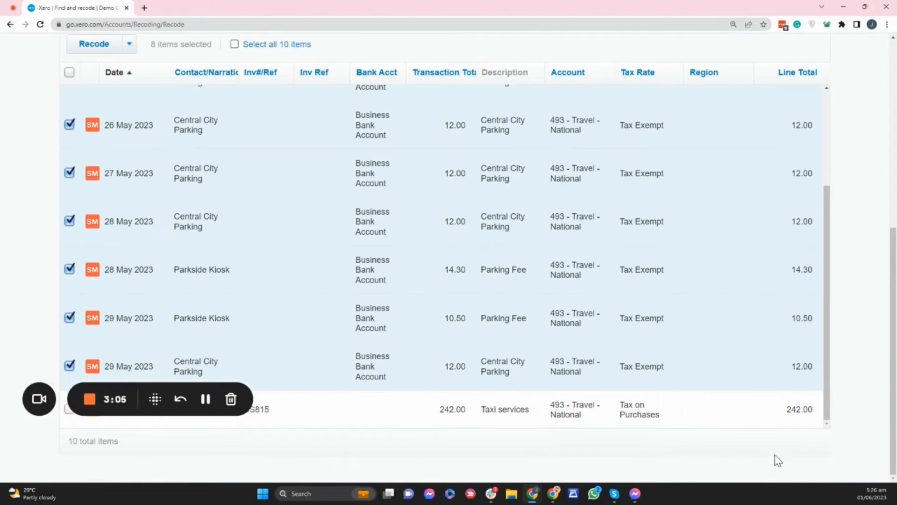
- Start recoding the selected parking lines and set their new account to 777 - Parking Fees
scroll(271, 428, "down", 1)
scroll(271, 428, "up", 3)
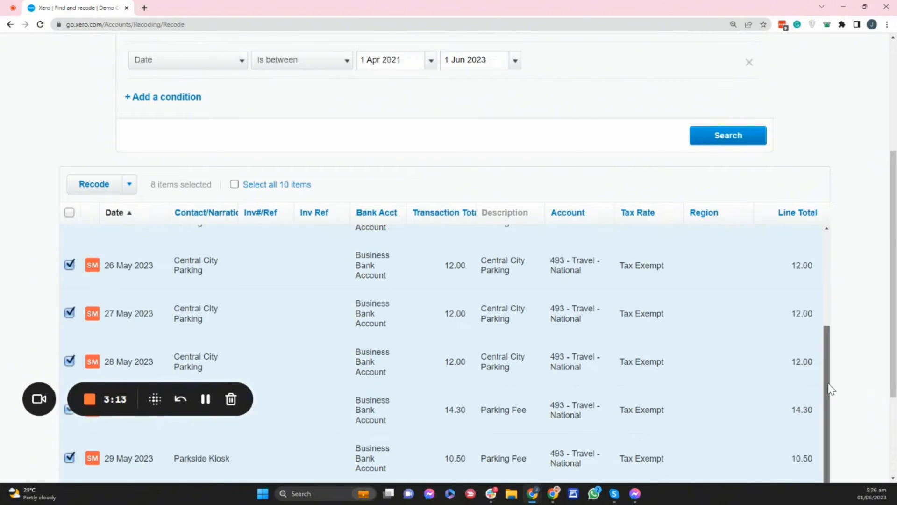
left_click_drag(827, 381, 828, 278)
scroll(835, 315, "down", 3)
scroll(835, 316, "up", 3)
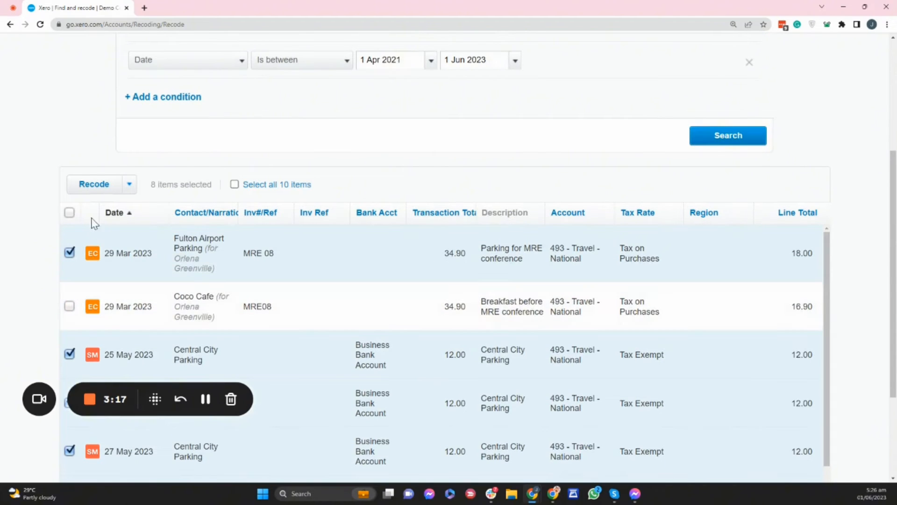
left_click(93, 184)
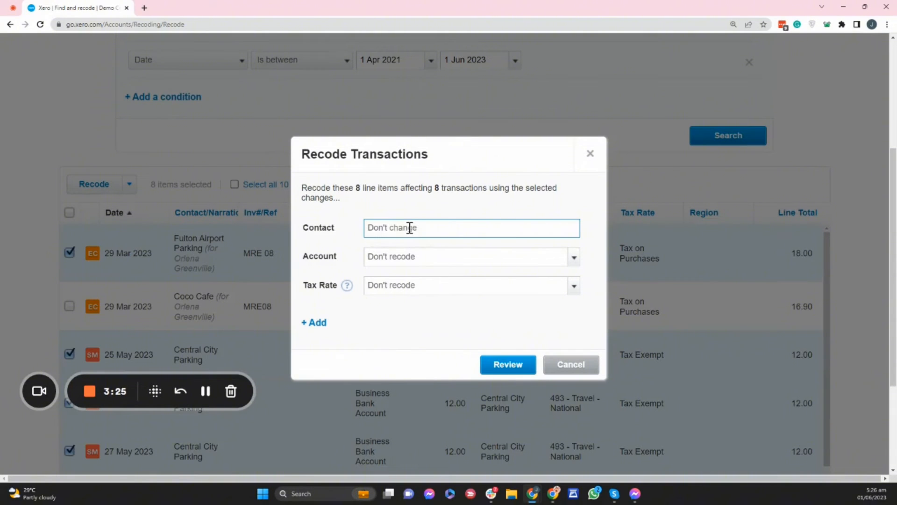
left_click(395, 258)
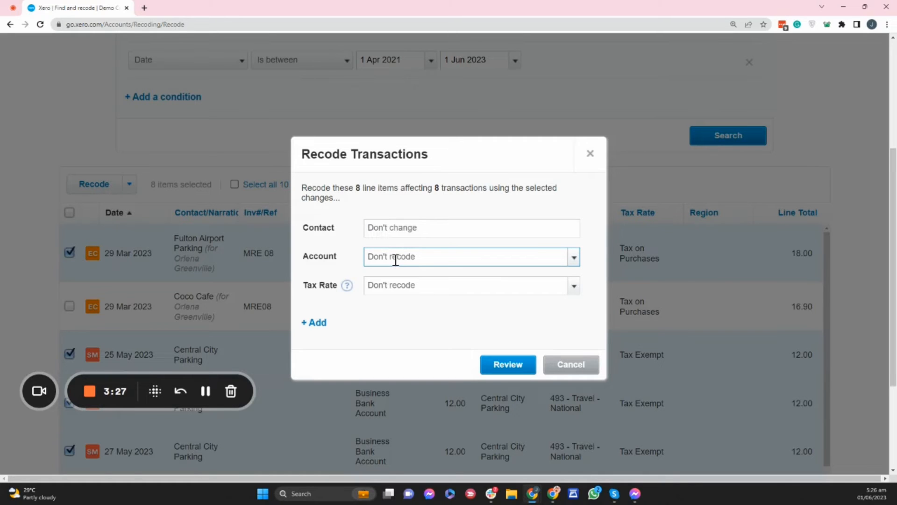
type("par")
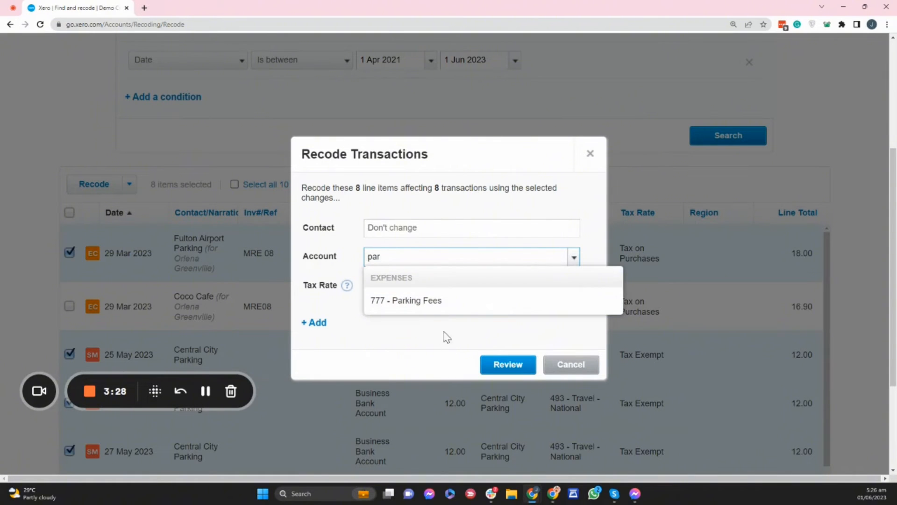
left_click(438, 303)
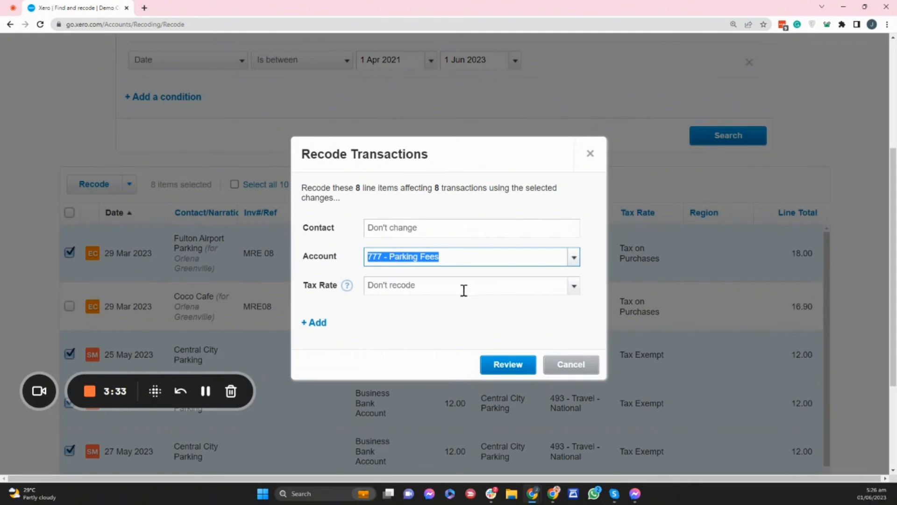
- Check which extra field can be added to the recode, then review and confirm recoding the selected transactions
left_click(310, 324)
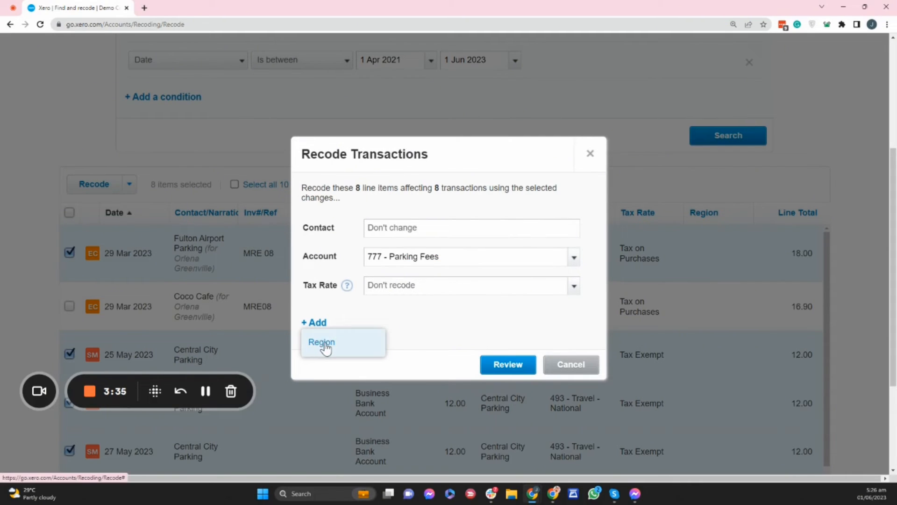
left_click(436, 317)
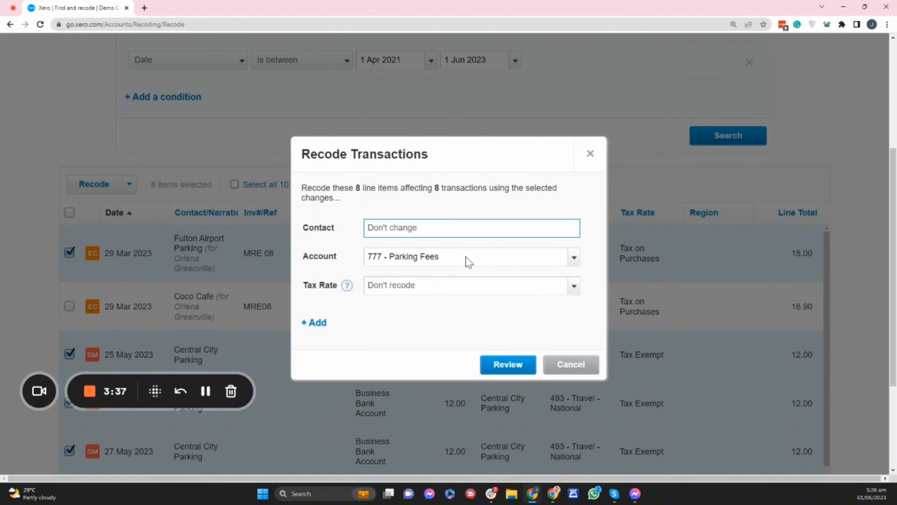
left_click(510, 365)
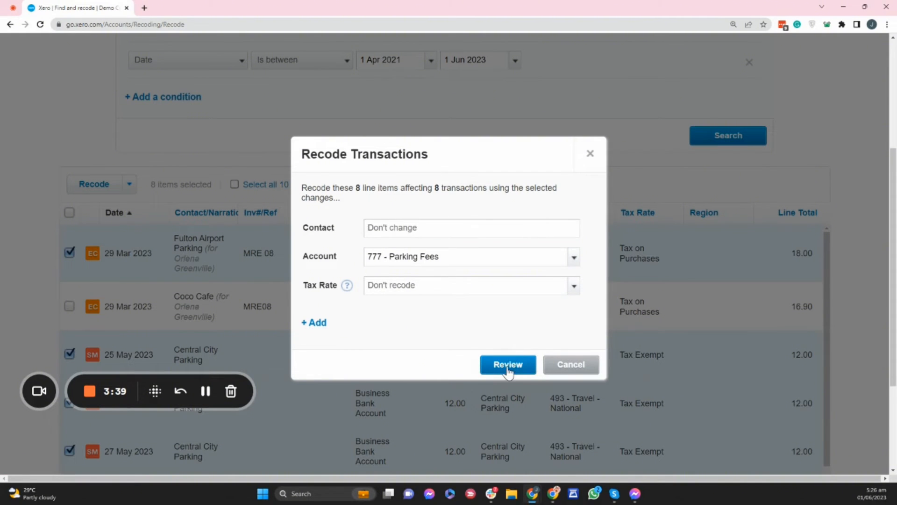
left_click(510, 358)
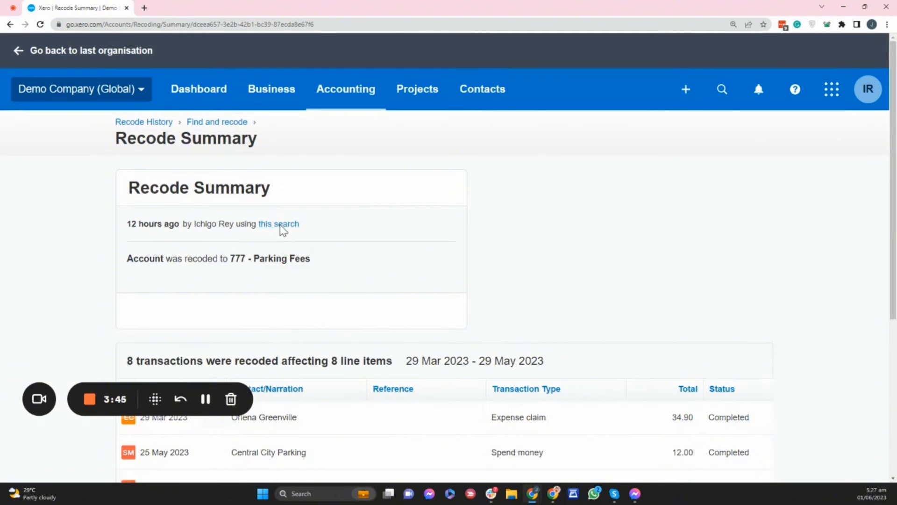
- Open the search linked in the recode summary and rerun it to check the lines under 493 - Travel - National
left_click(279, 225)
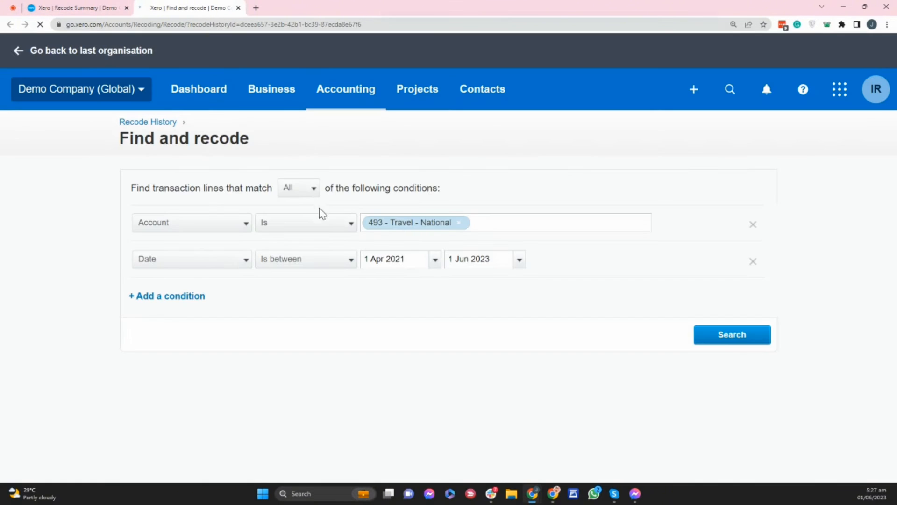
left_click(715, 343)
scroll(767, 308, "down", 3)
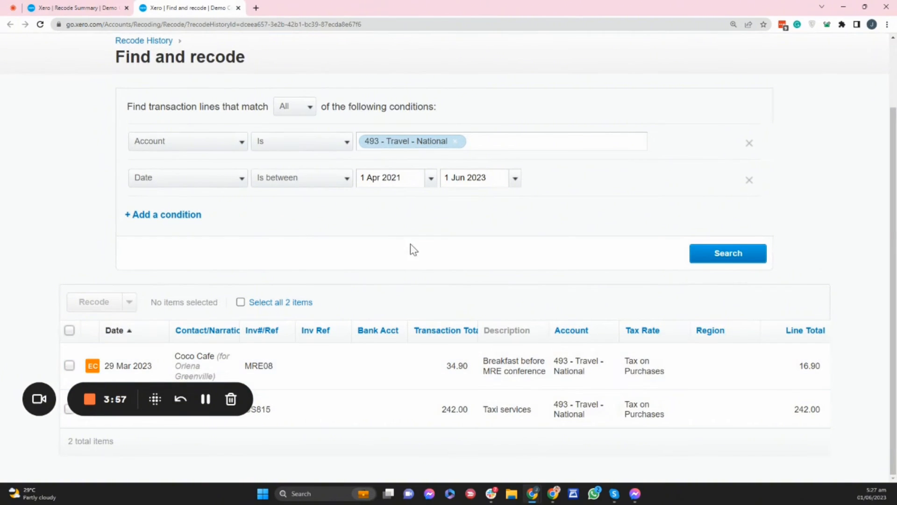
scroll(410, 244, "up", 2)
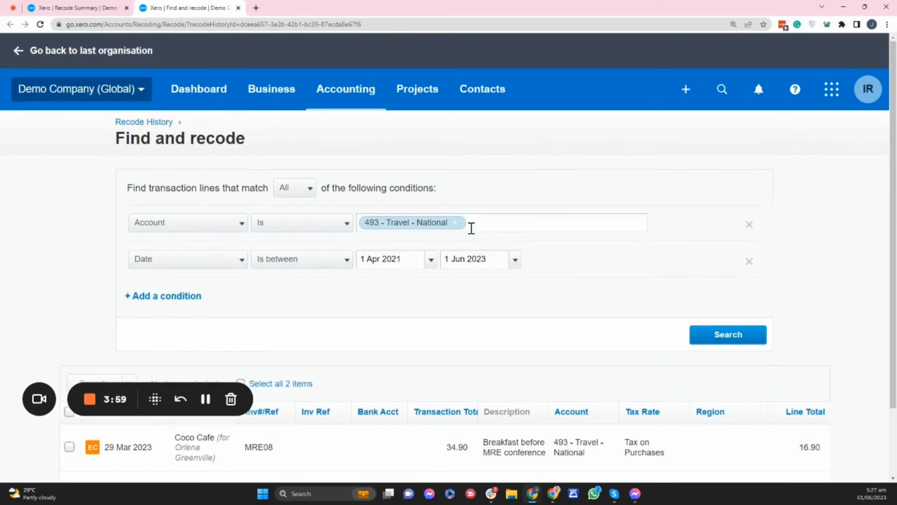
- Replace the account condition with 777 - Parking Fees and search for the matching transaction lines
left_click(455, 222)
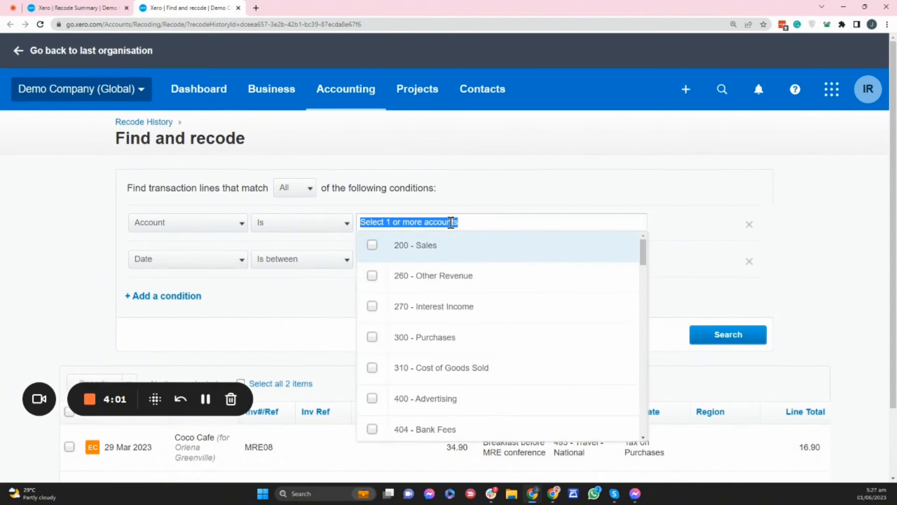
type("parki")
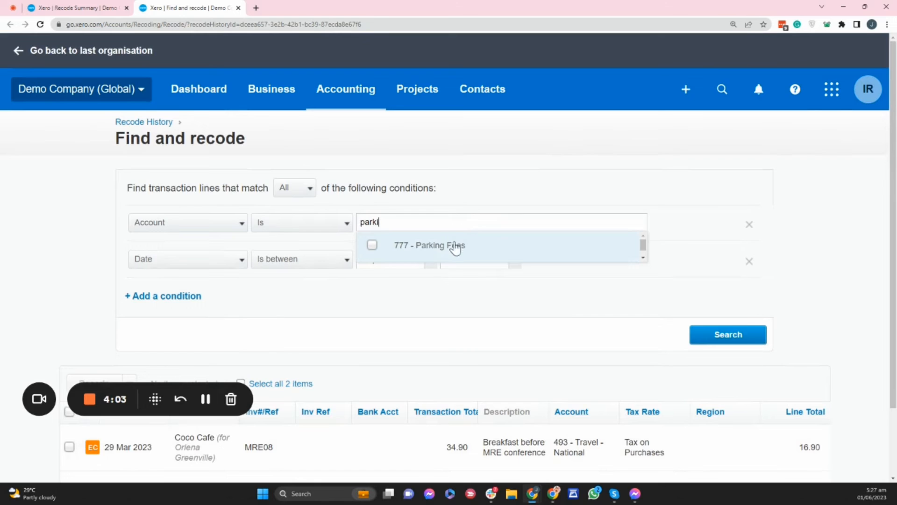
left_click(453, 245)
left_click(730, 340)
scroll(492, 283, "down", 5)
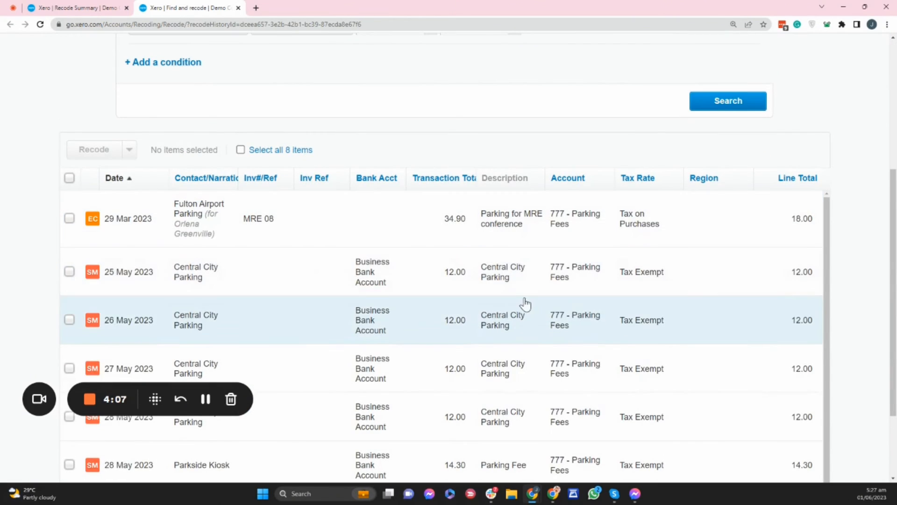
scroll(525, 304, "up", 3)
mouse_move(894, 258)
left_mouse_down()
mouse_move(895, 434)
mouse_move(887, 251)
left_mouse_up()
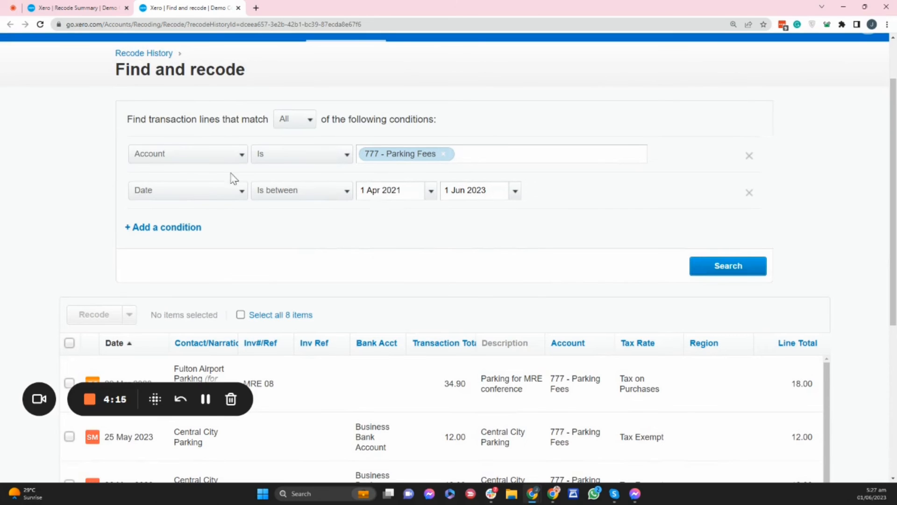
- Examine the condition types that can be added to the transaction search without adding one
left_click(176, 232)
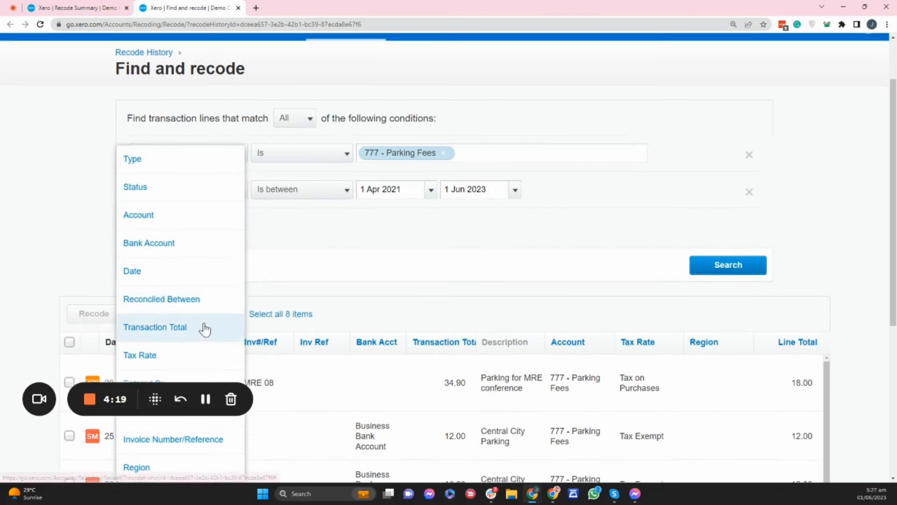
scroll(203, 330, "down", 1)
scroll(196, 333, "down", 2)
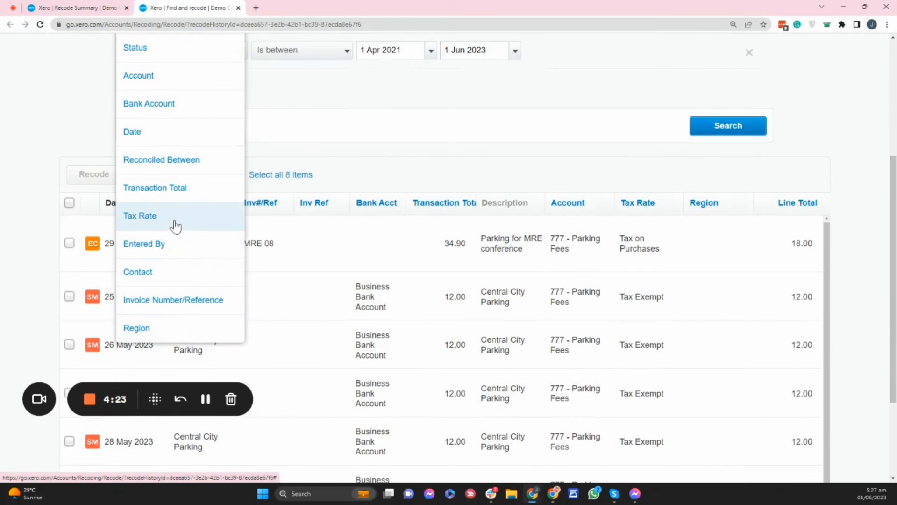
scroll(184, 206, "up", 2)
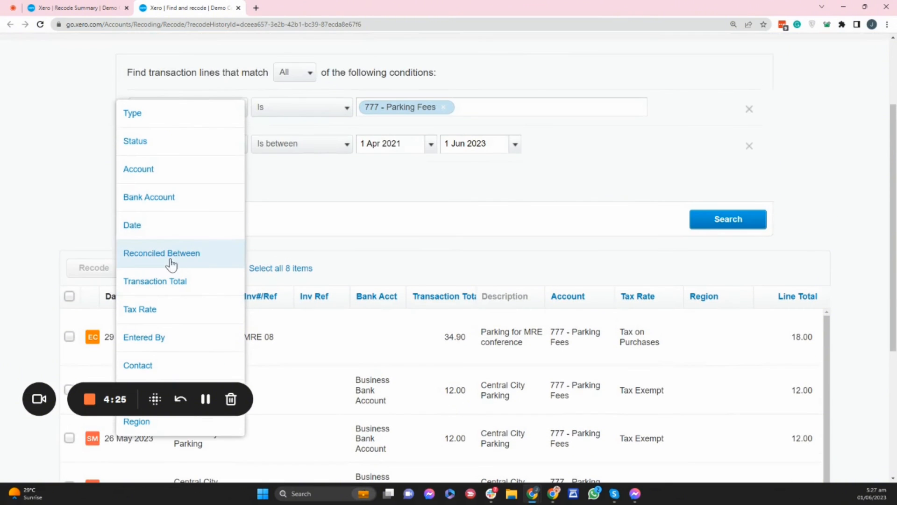
left_click(529, 207)
scroll(529, 207, "up", 1)
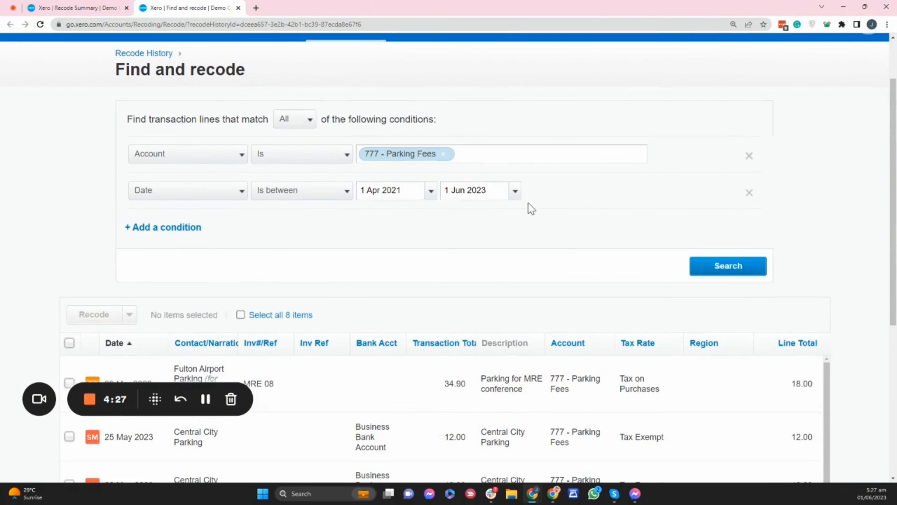